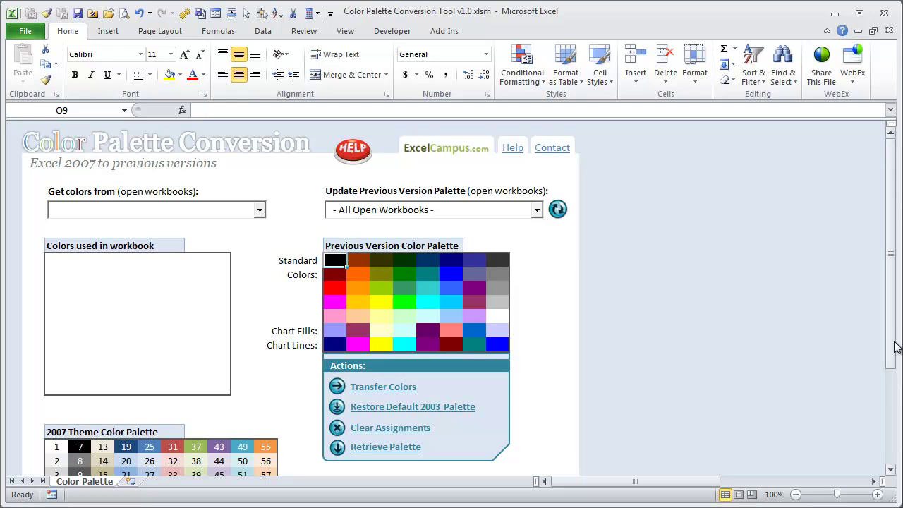
left_click_drag(891, 346, 892, 393)
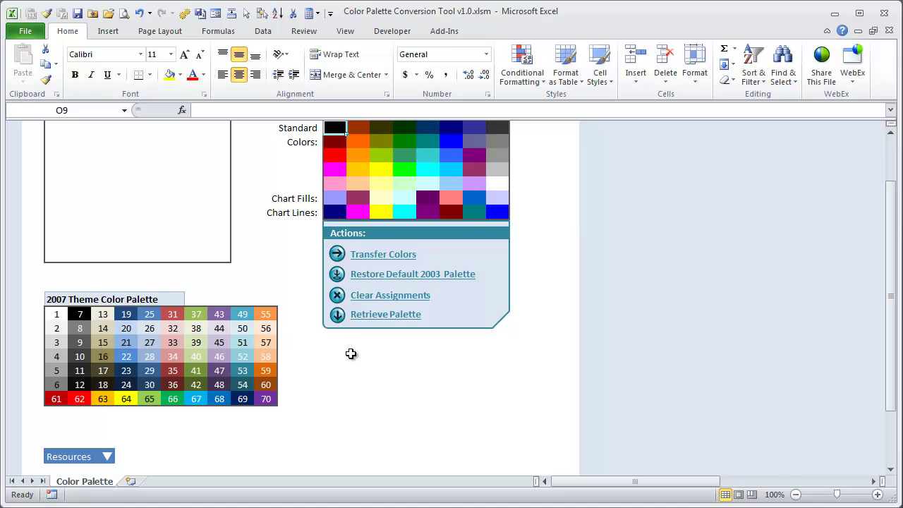
scroll(330, 376, "up", 1)
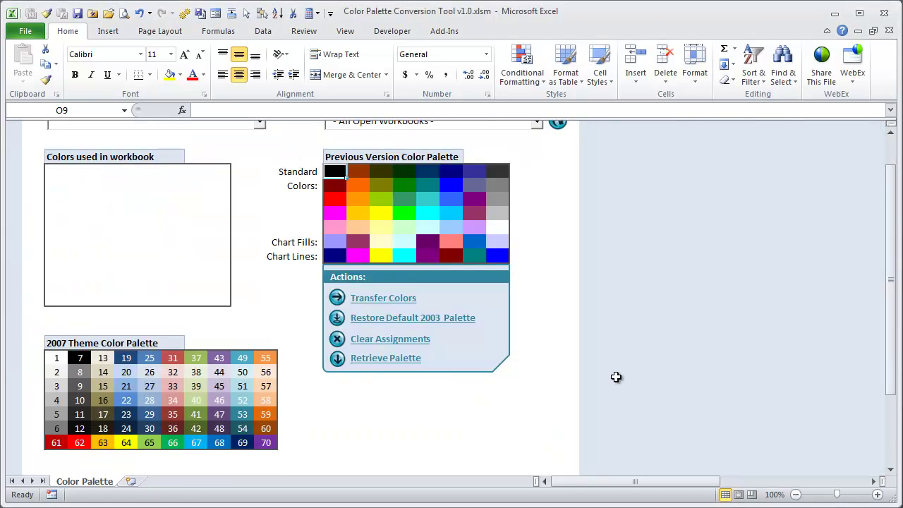
left_click_drag(895, 310, 892, 279)
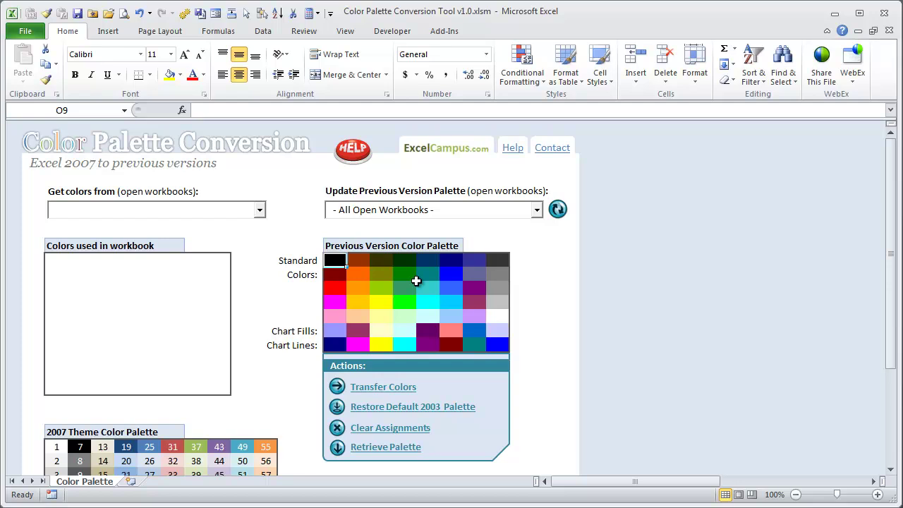
Open the save options' color palette that controls which colors are seen in previous versions of Excel.
left_click(24, 33)
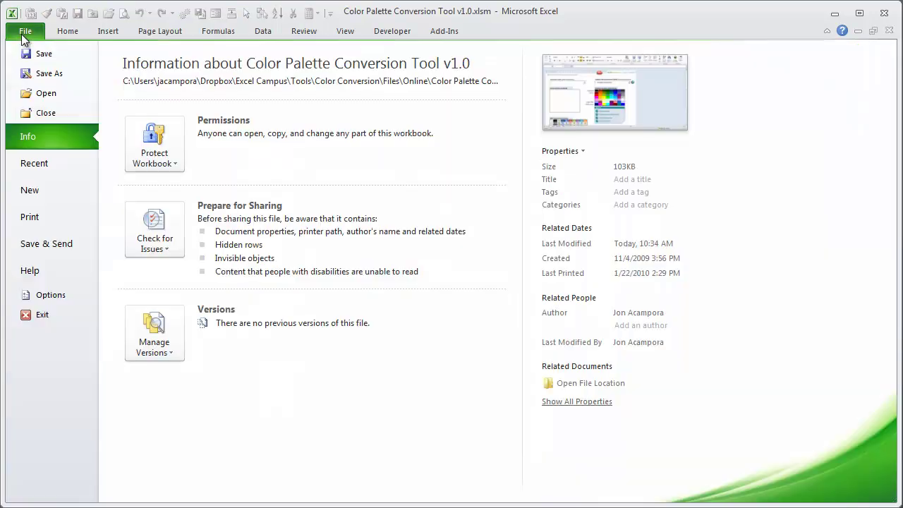
left_click(52, 295)
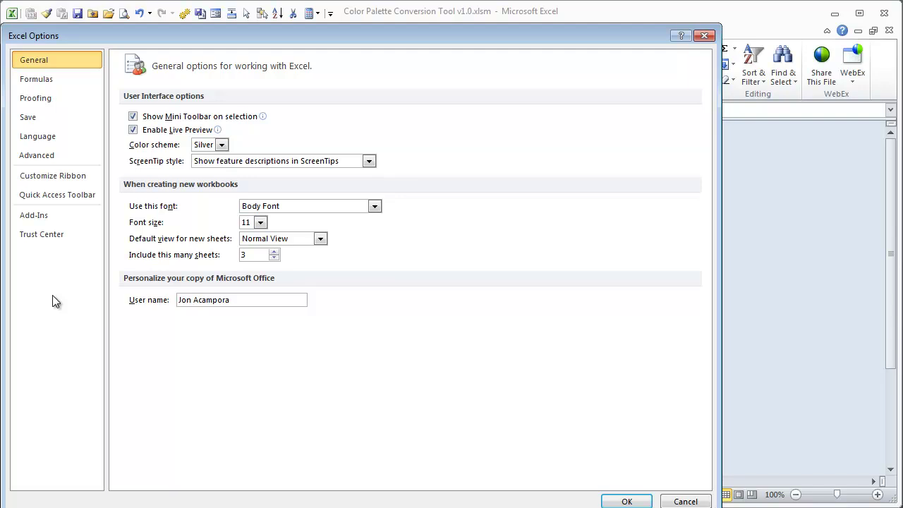
left_click(42, 114)
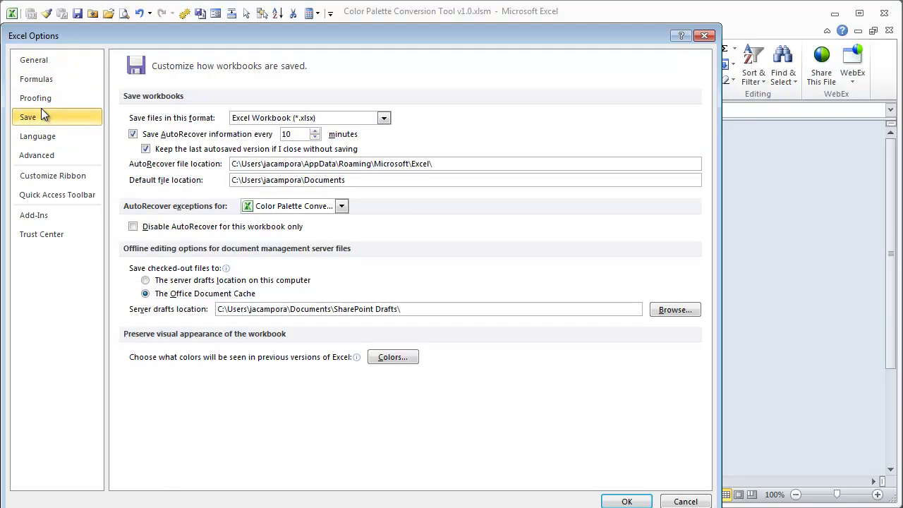
left_click(377, 358)
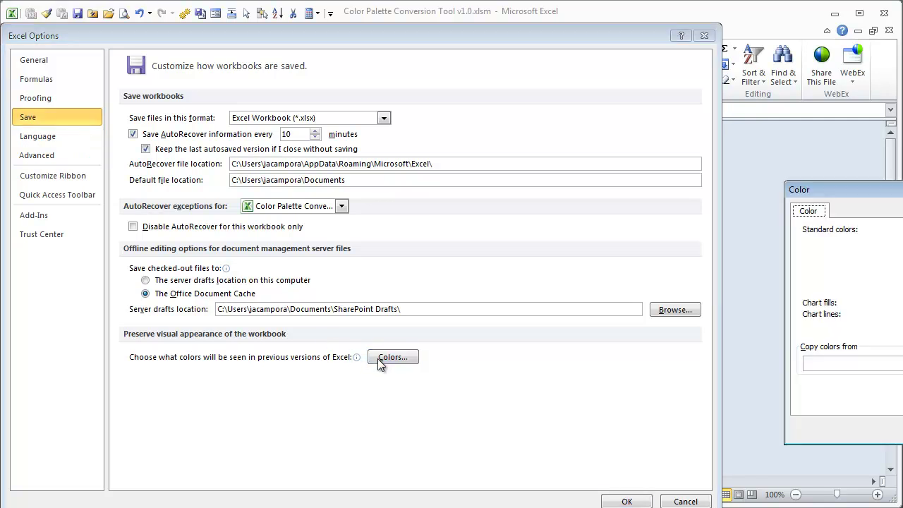
left_click_drag(822, 194, 285, 188)
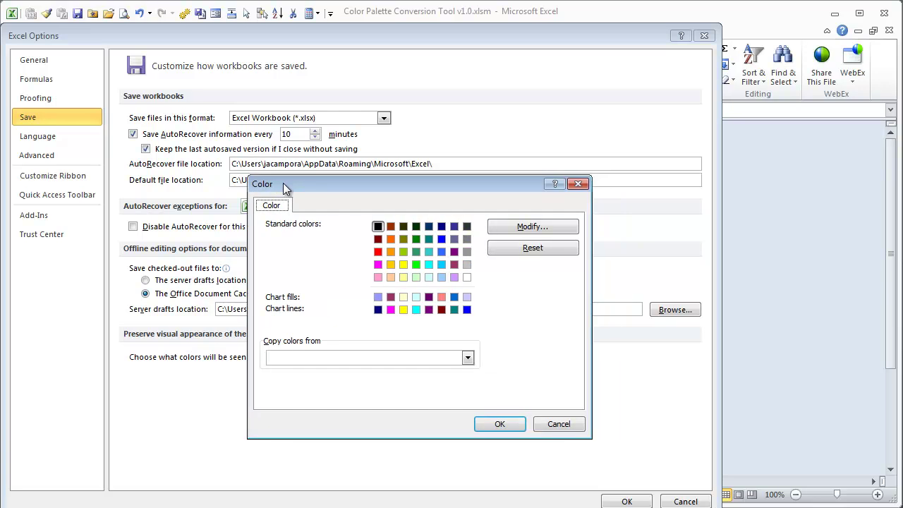
View the custom RGB definition of the sea green standard color, and close the color and options dialogs without changes.
left_click(416, 252)
left_click(501, 230)
left_click_drag(823, 203, 641, 213)
left_click(633, 235)
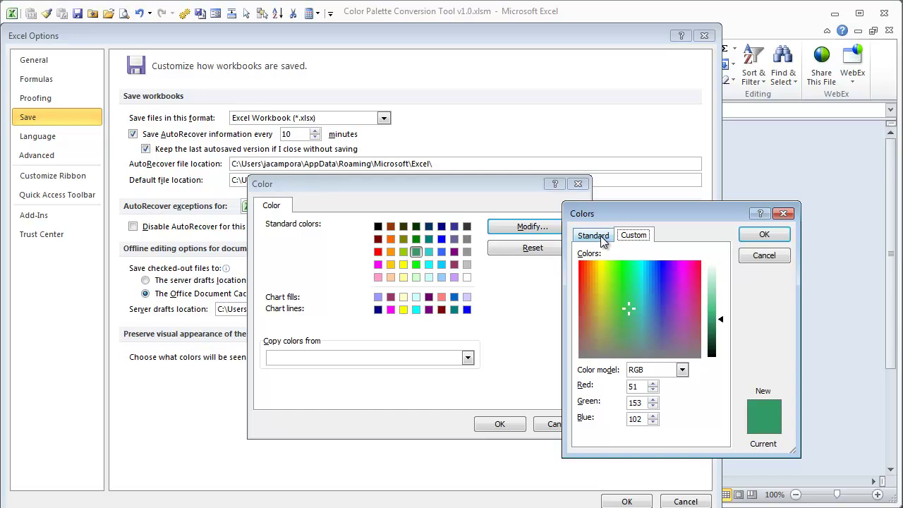
left_click(755, 254)
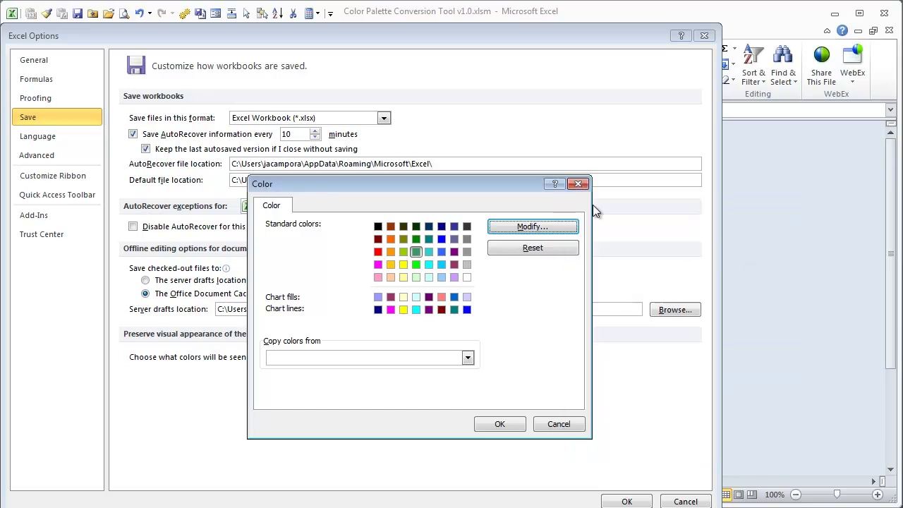
left_click(579, 184)
left_click(672, 501)
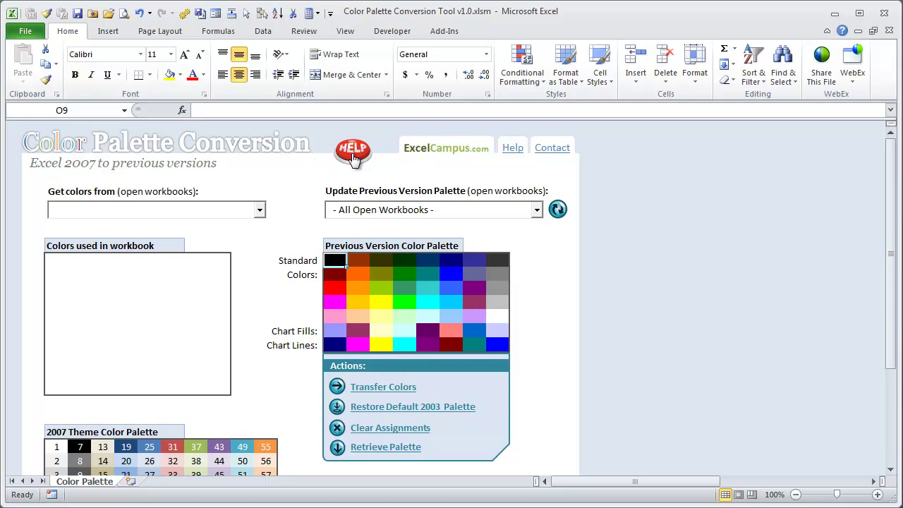
Display the conversion tool's help notes, and show the Reports sheet of Excel 2007 Sample Report.xlsx.
left_click(352, 155)
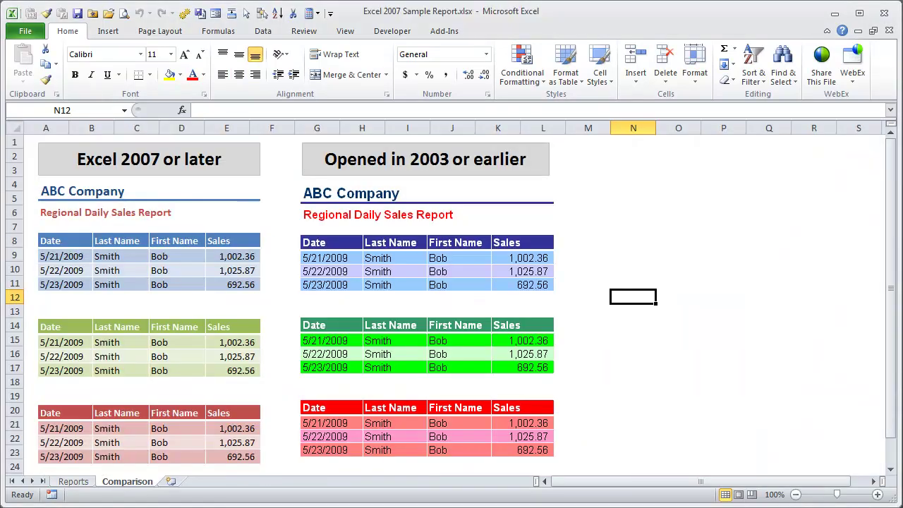
left_click(82, 482)
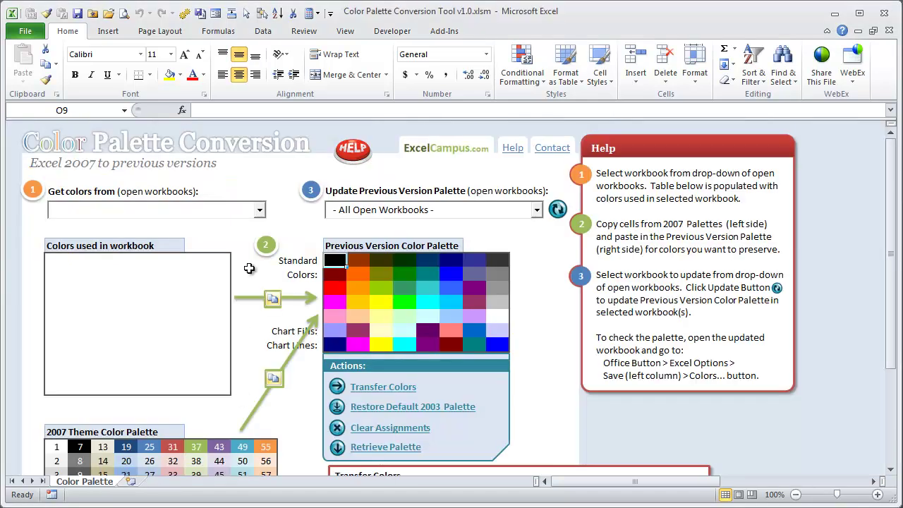
Get the used colors from the open workbook Excel 2007 Sample Report.xlsx and look over its Reports sheet.
left_click(260, 211)
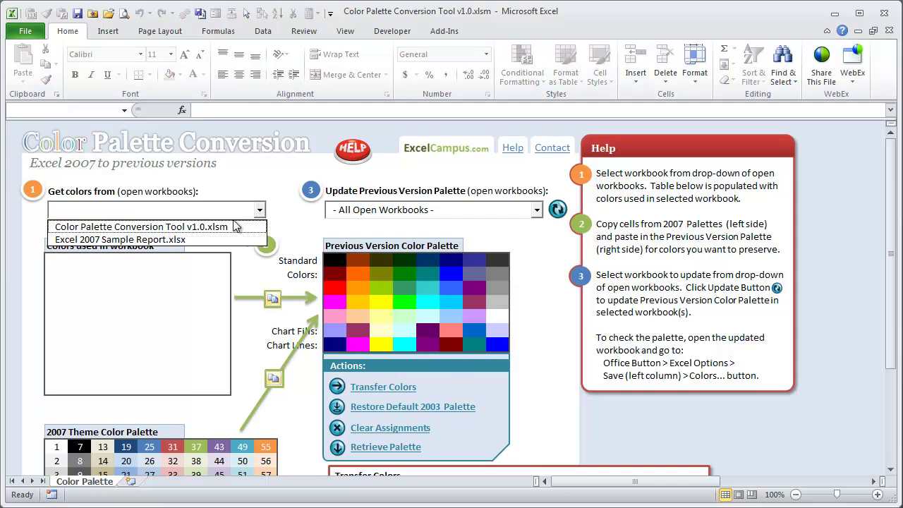
left_click(195, 241)
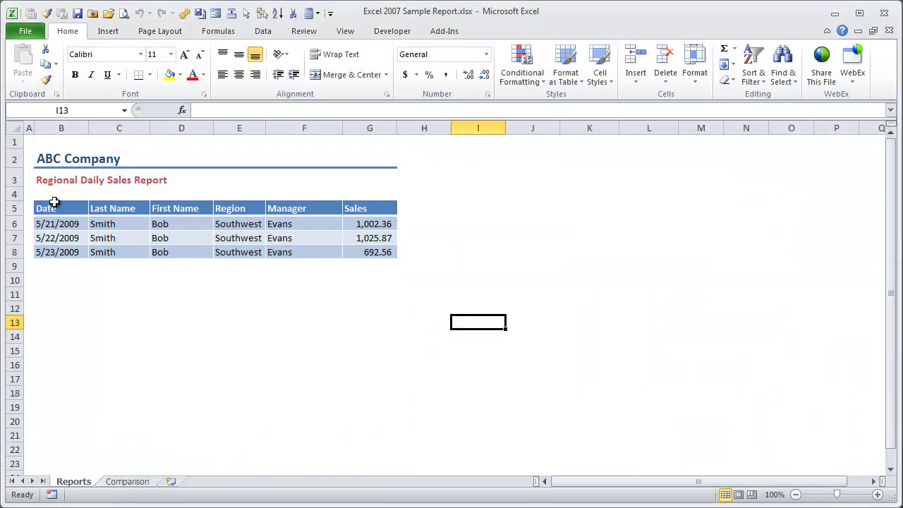
left_click(44, 182)
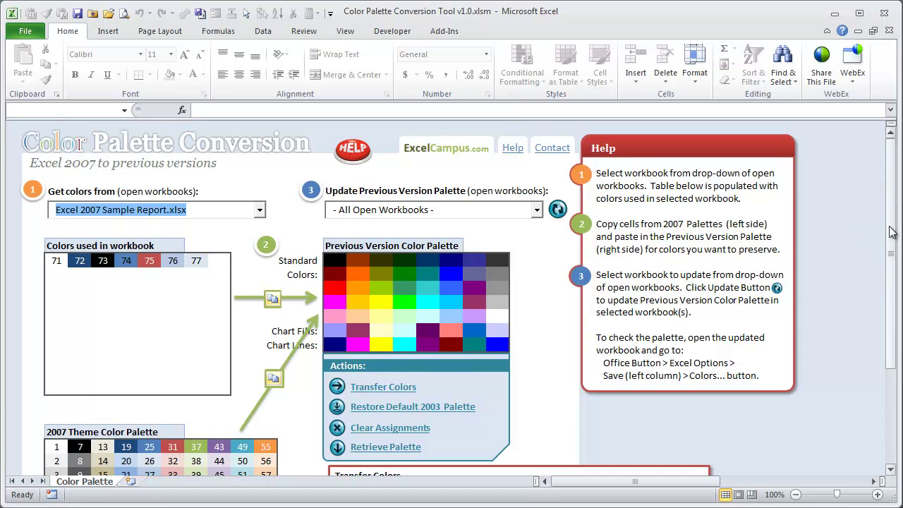
Copy used color 72 into the bright blue cell T10 of the Previous Version Color Palette.
left_click_drag(890, 232, 896, 254)
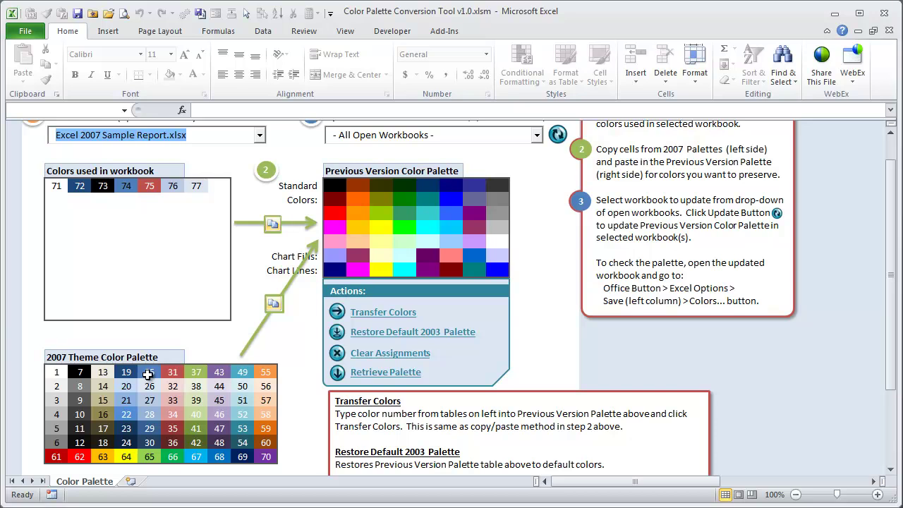
left_click(414, 240)
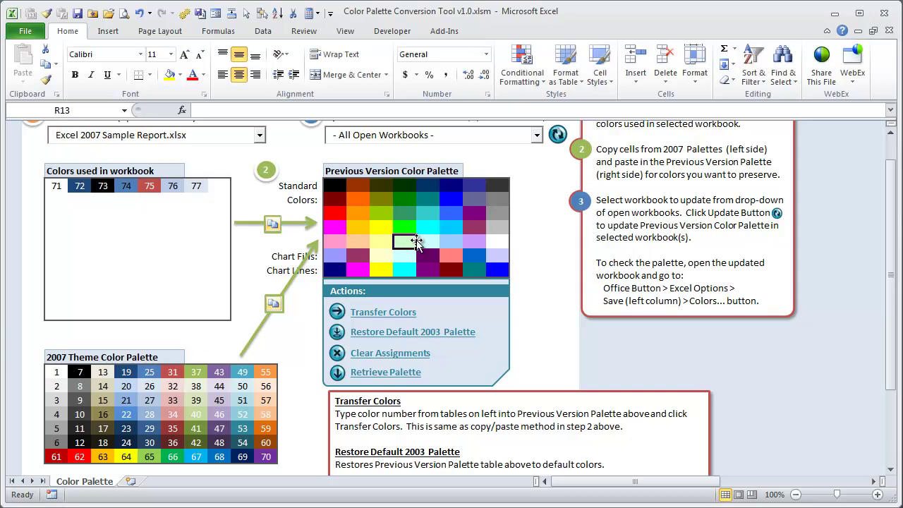
left_click(76, 187)
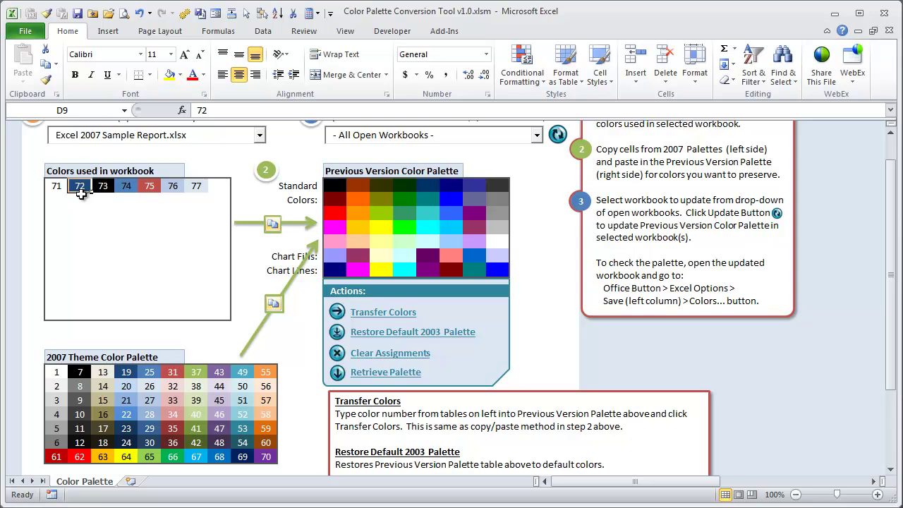
key("ctrl+c")
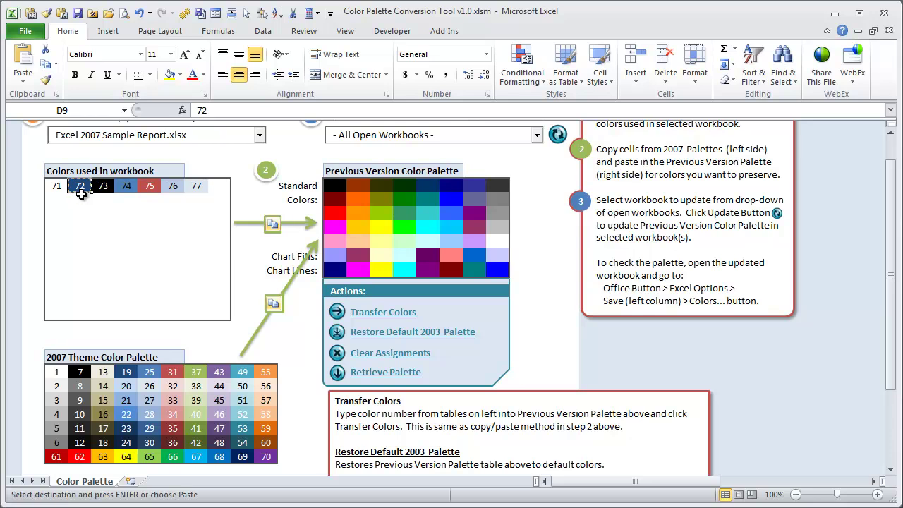
left_click(455, 200)
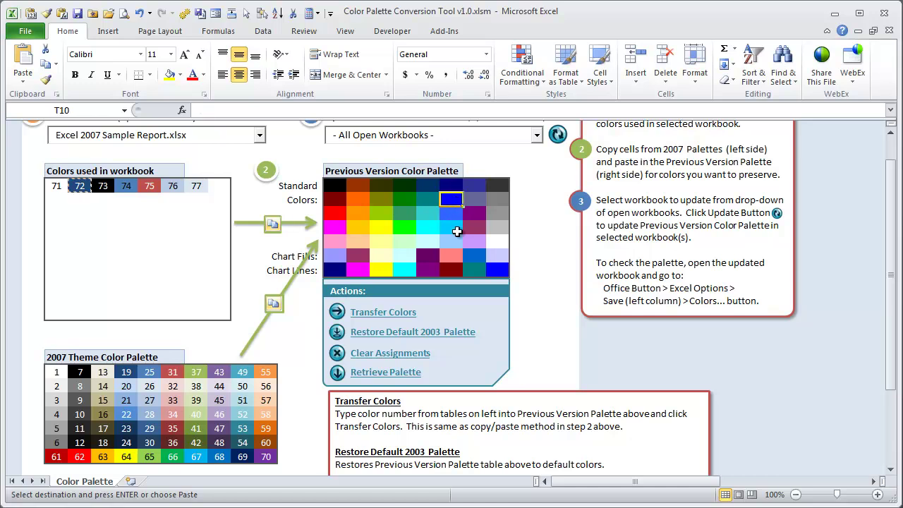
key("ctrl+v")
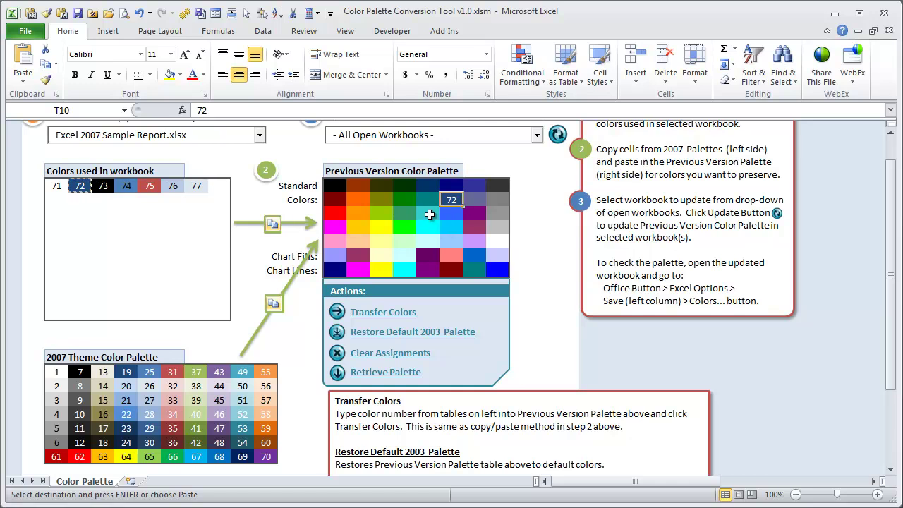
left_click(452, 203)
left_click(333, 228)
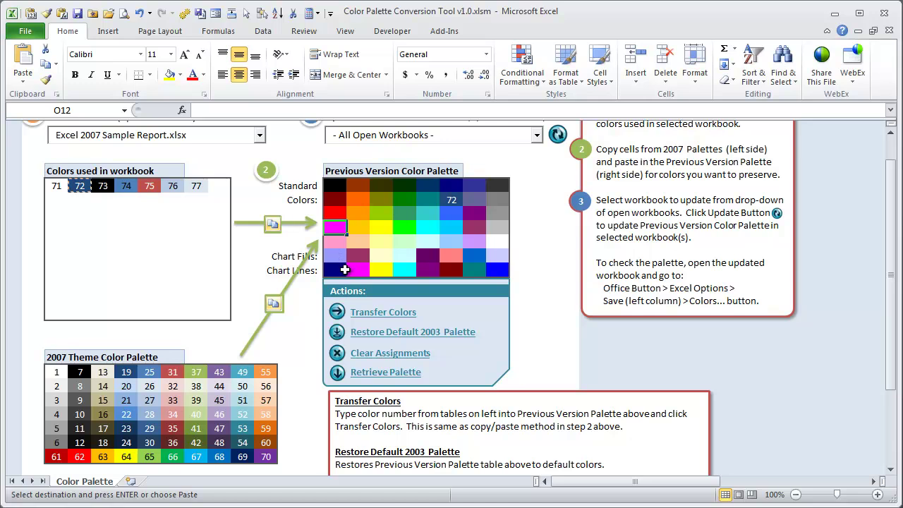
left_click(400, 227)
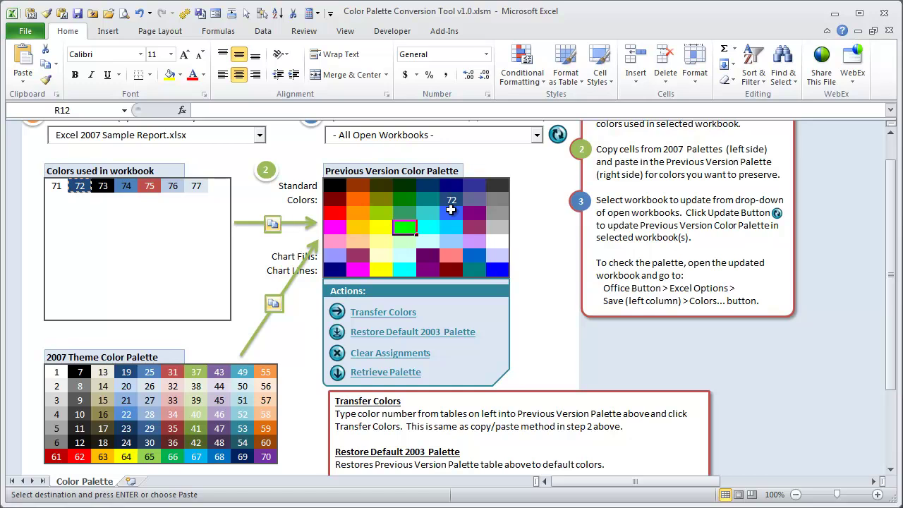
Copy used color 74 into cell T11 of the Previous Version Color Palette, directly below color 72.
left_click(145, 185)
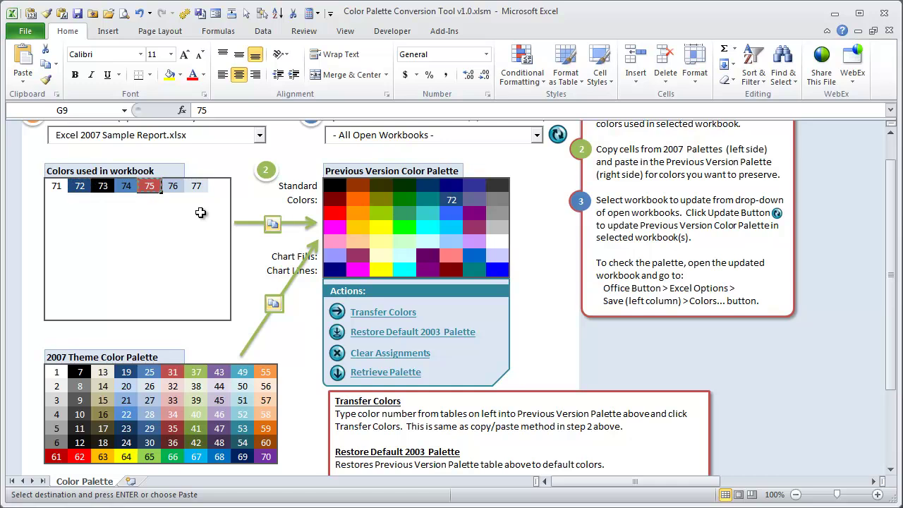
left_click(125, 185)
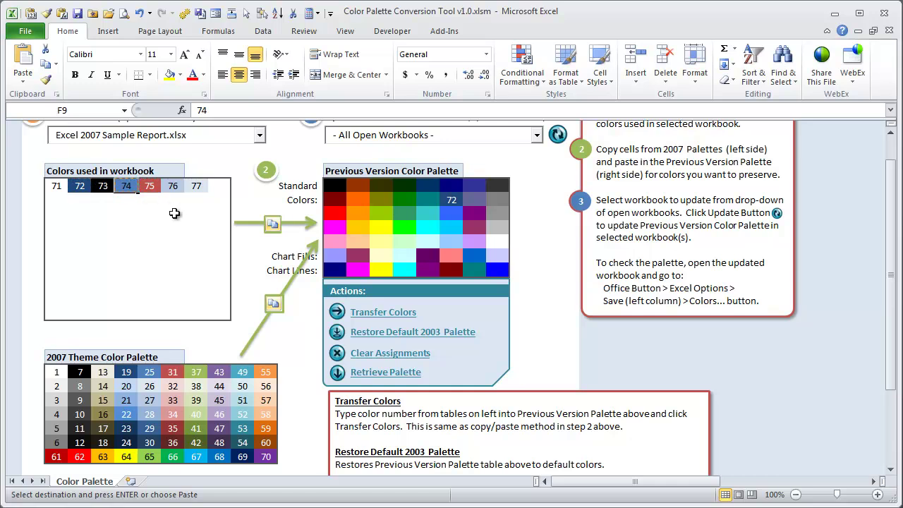
left_click(452, 214)
key("ctrl+v")
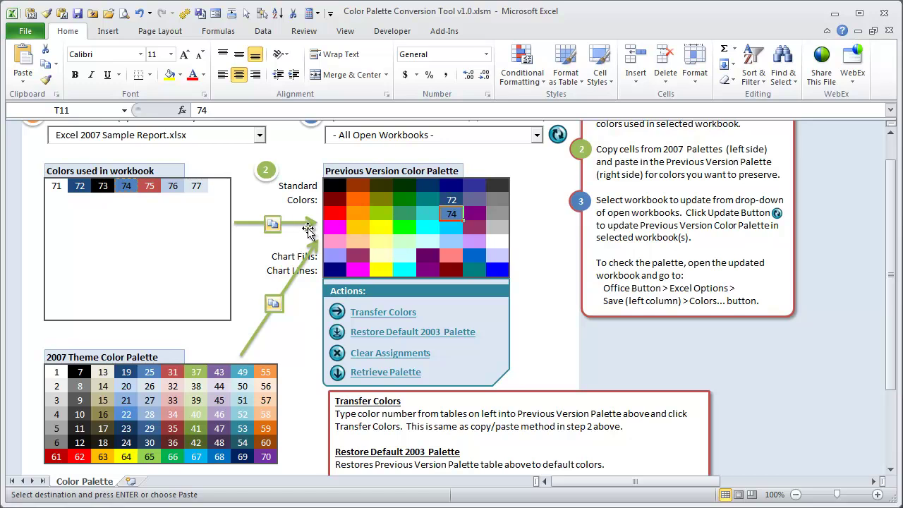
Copy used color 75 into the dark red cell O10 of the Previous Version Color Palette.
left_click(149, 186)
key("ctrl+c")
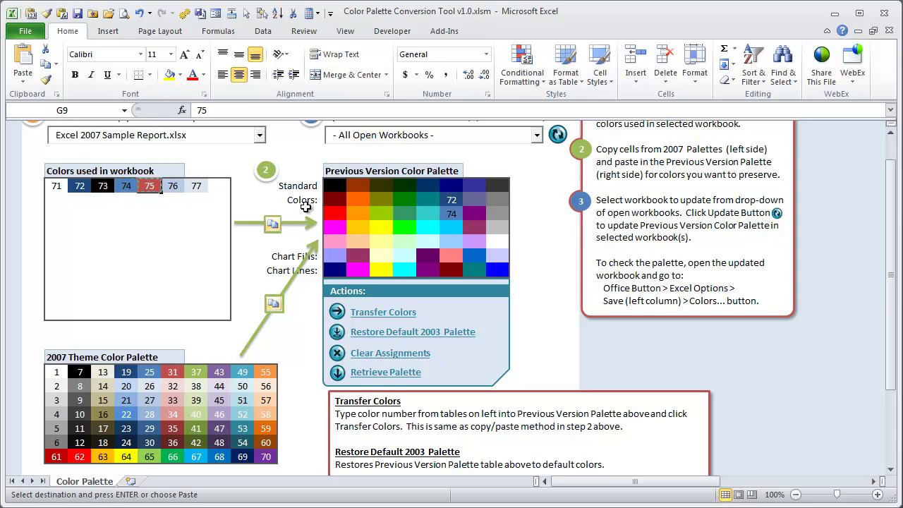
left_click(335, 213)
left_click(335, 199)
key("ctrl+v")
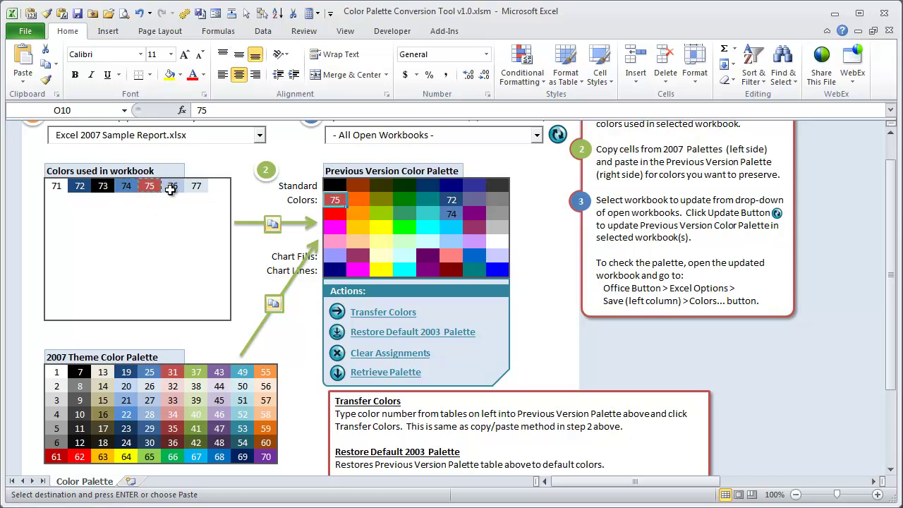
Copy used color 76 into cell S11 of the Previous Version Color Palette, beside color 74.
left_click(171, 186)
key("ctrl+c")
left_click(428, 214)
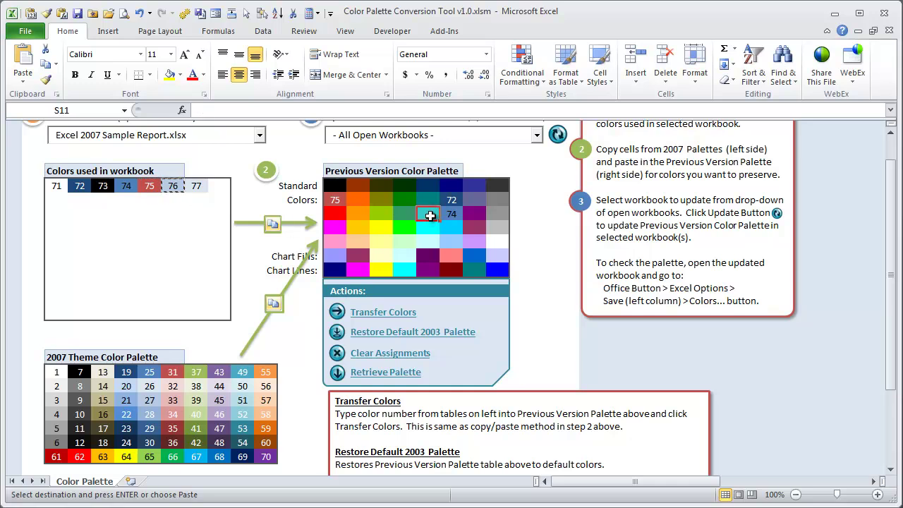
key("ctrl+v")
Copy used color 77 into cell S12 of the Previous Version Color Palette, directly below color 76.
left_click(197, 186)
key("ctrl+c")
left_click(448, 227)
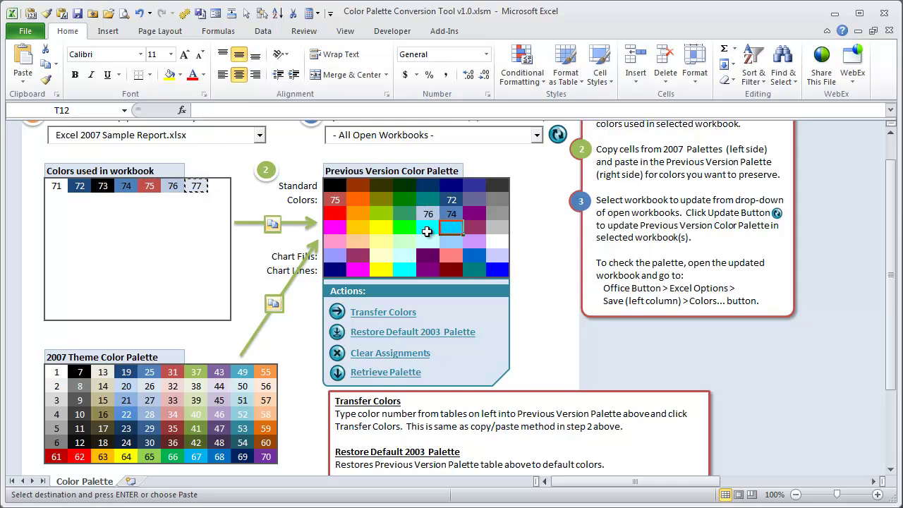
left_click(426, 229)
key("ctrl+v")
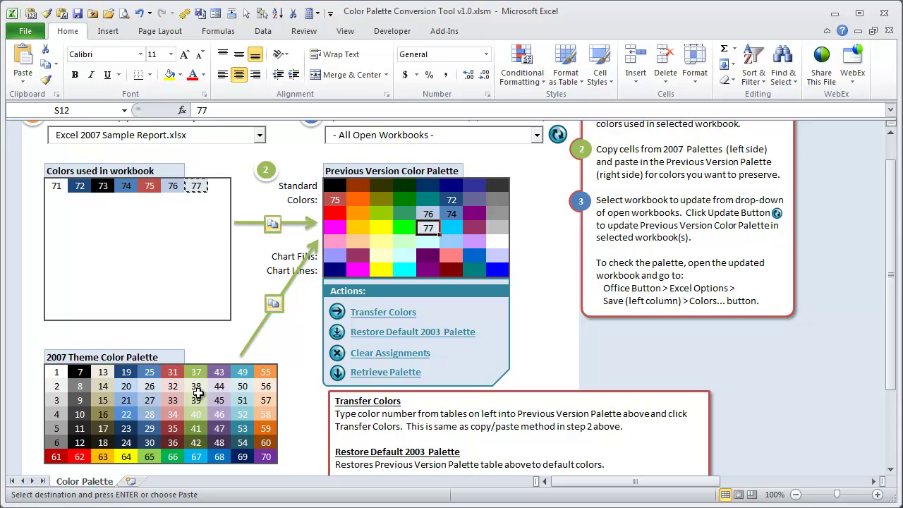
Copy orange color 55 from the 2007 Theme Color Palette into cell P11 of the Previous Version Color Palette.
left_click(264, 374)
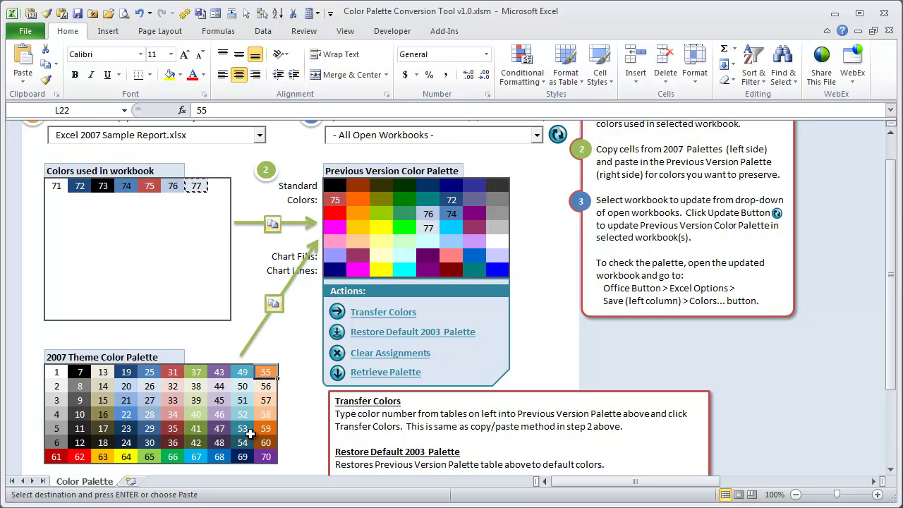
key("ctrl+c")
left_click(360, 201)
key("Down")
key("ctrl+v")
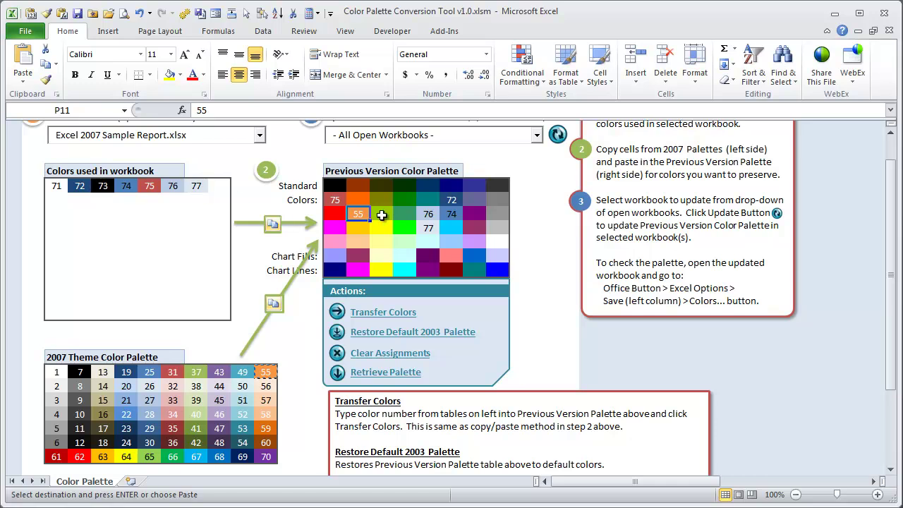
left_click(404, 213)
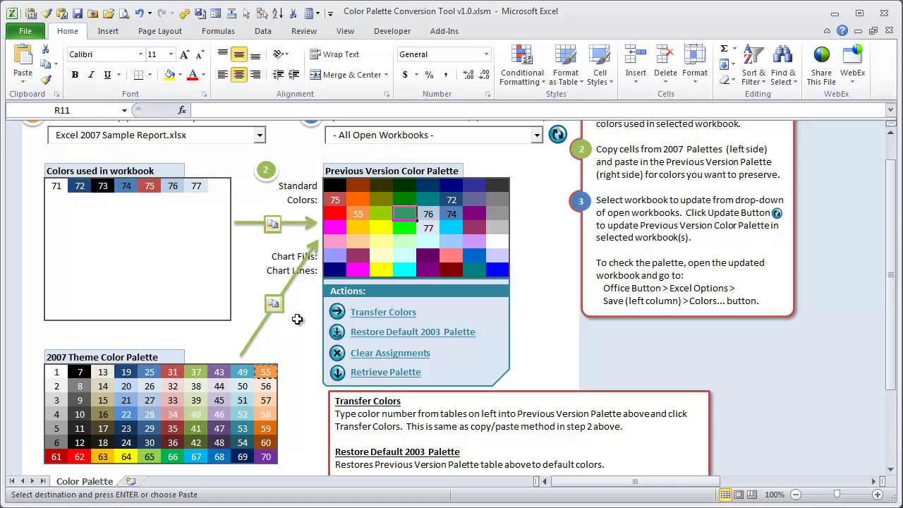
Assign color 67 to cell R11 of the Previous Version Color Palette and run Transfer Colors to apply it.
type("67")
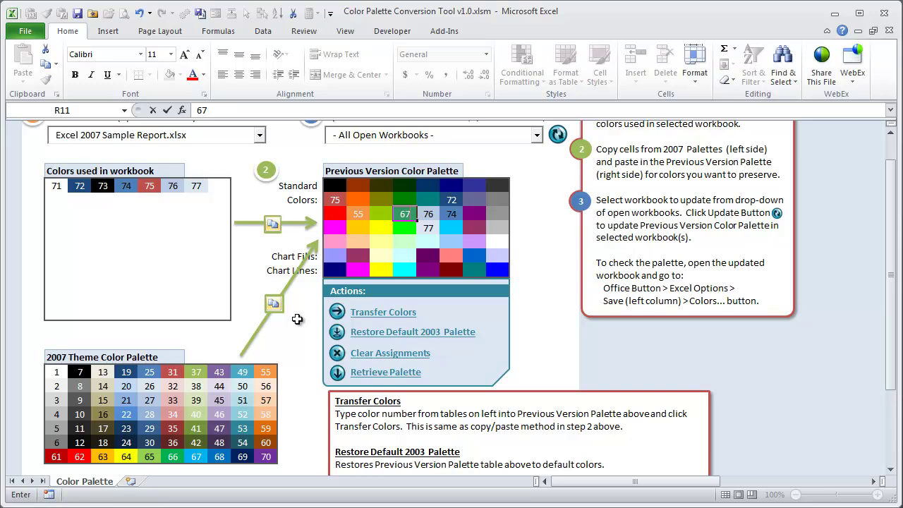
key("Return")
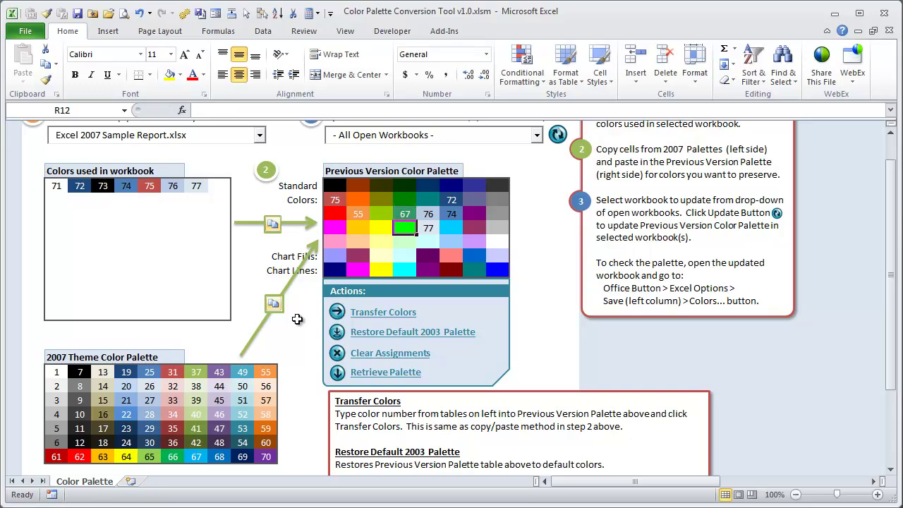
left_click(386, 314)
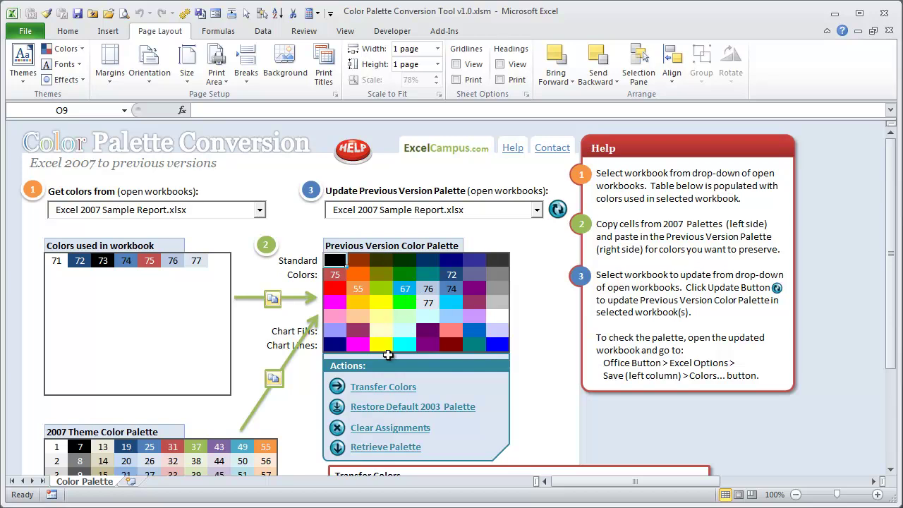
Restore the default 2003 palette and transfer the assigned colors into it again, doing this twice.
left_click(383, 408)
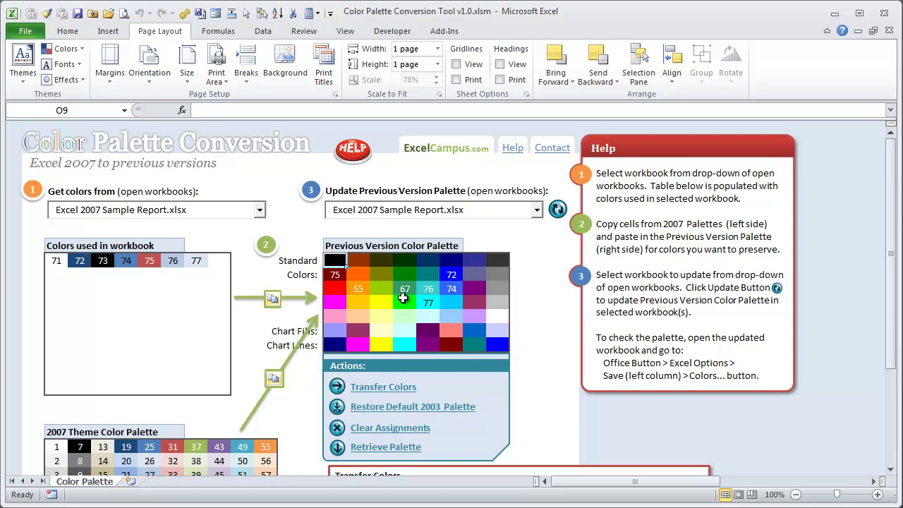
left_click(379, 392)
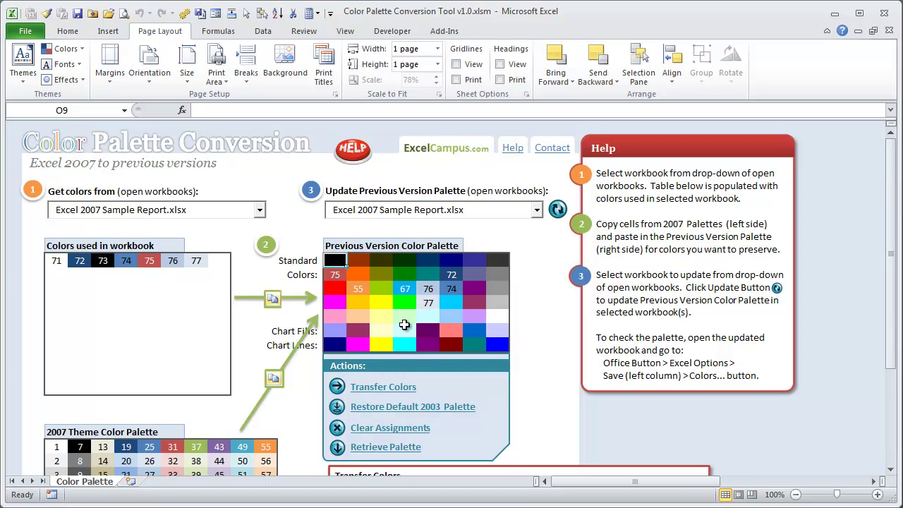
left_click(394, 414)
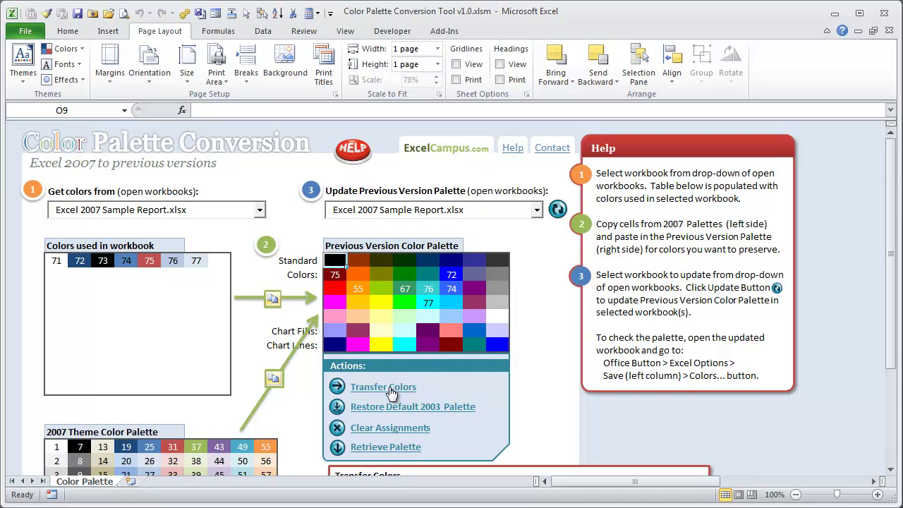
left_click(391, 390)
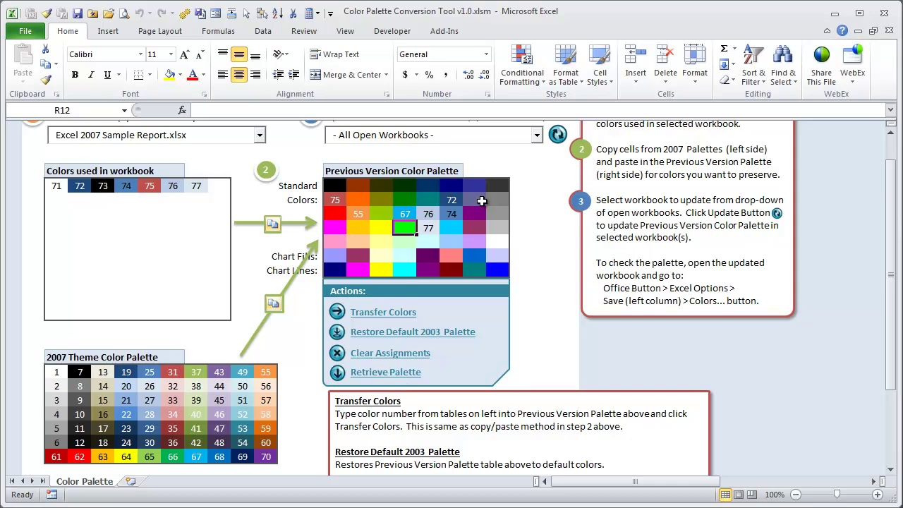
Choose Excel 2007 Sample Report.xlsx as the workbook to update and apply the Previous Version Color Palette to it.
left_click_drag(889, 186, 890, 169)
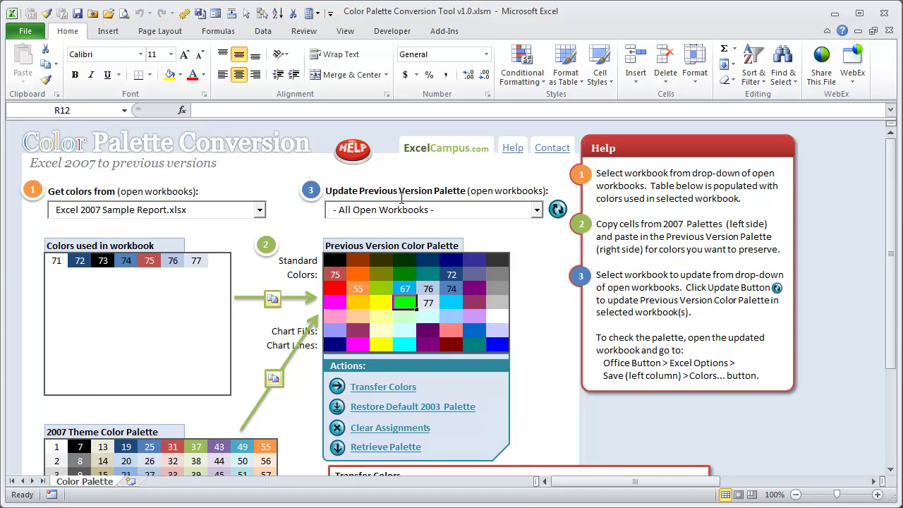
left_click(537, 210)
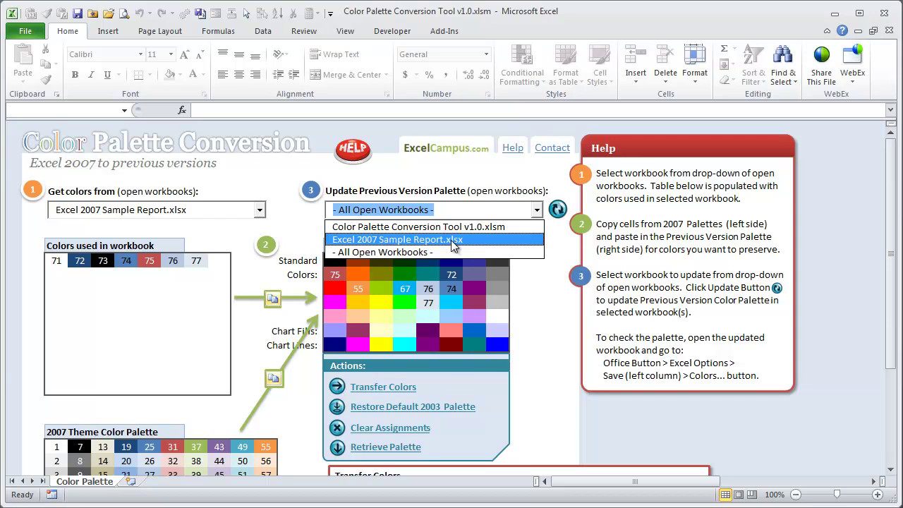
left_click(455, 241)
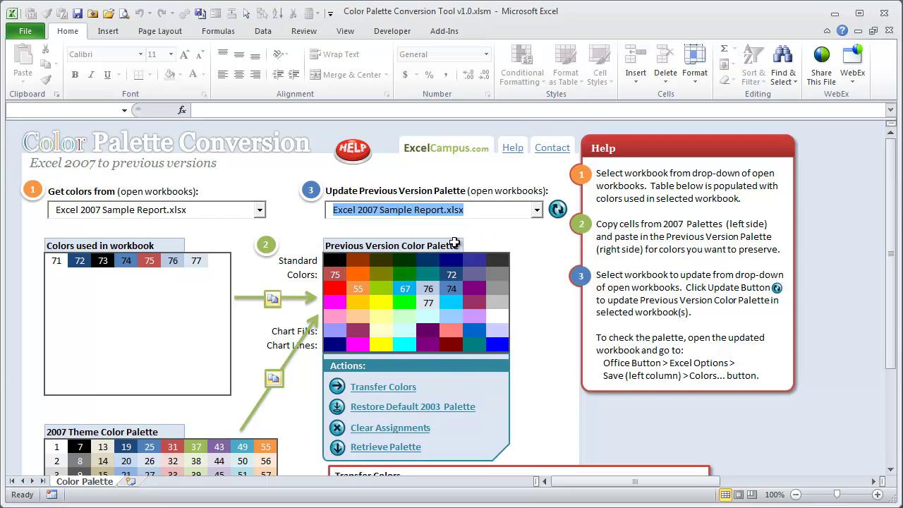
left_click(558, 212)
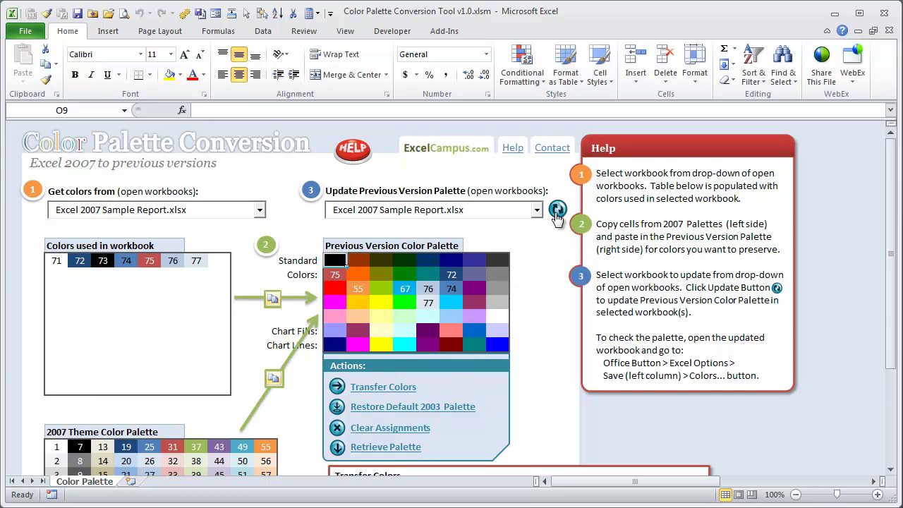
left_click(558, 212)
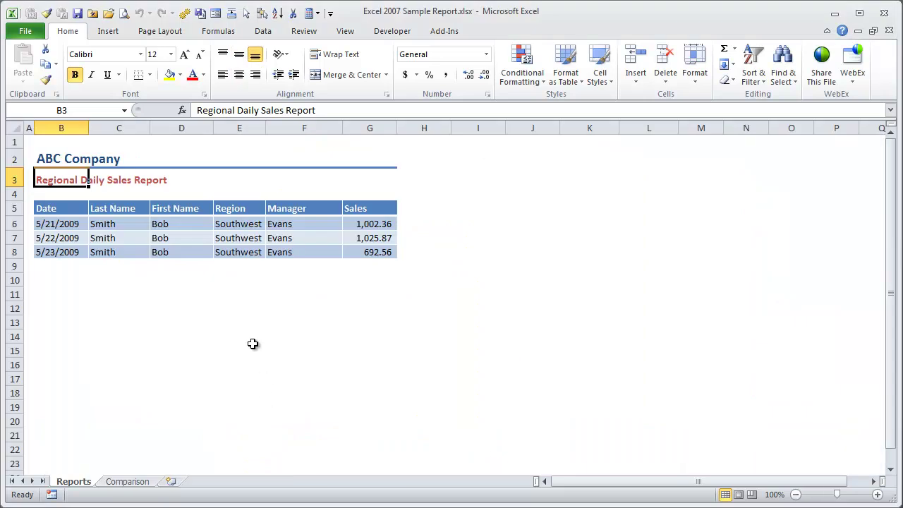
Inspect the sample report's previous-version color palette in the Save options, leaving without making changes.
left_click(26, 31)
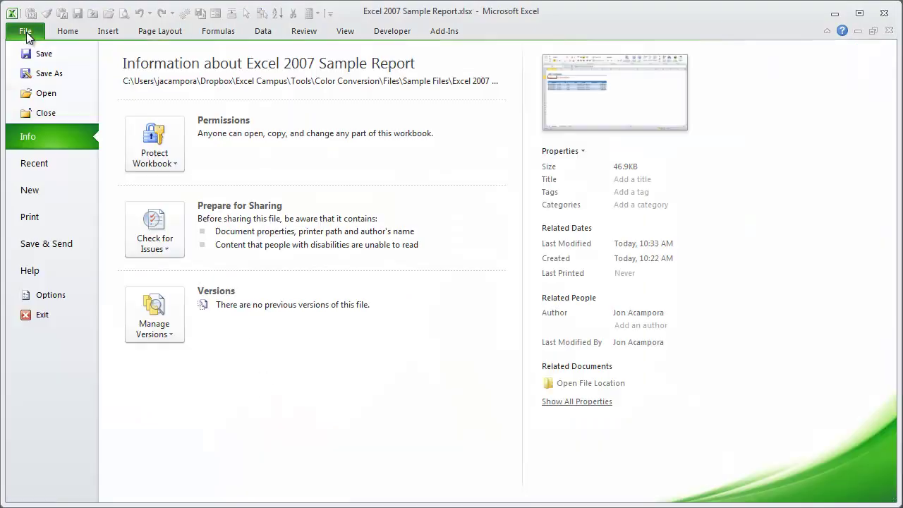
left_click(40, 291)
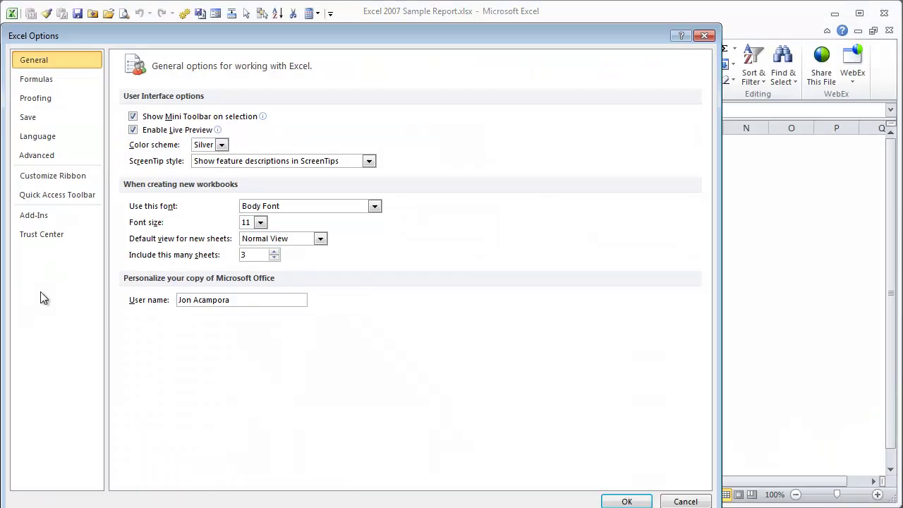
left_click(40, 117)
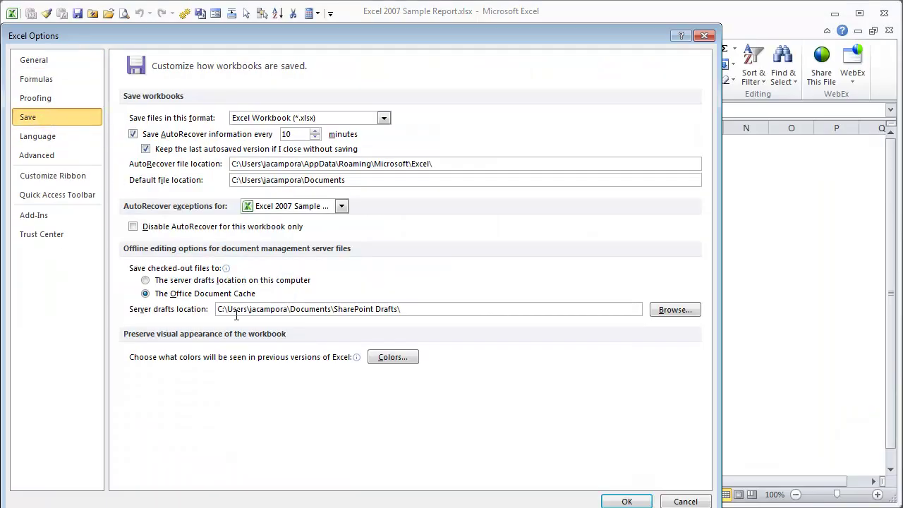
left_click(383, 356)
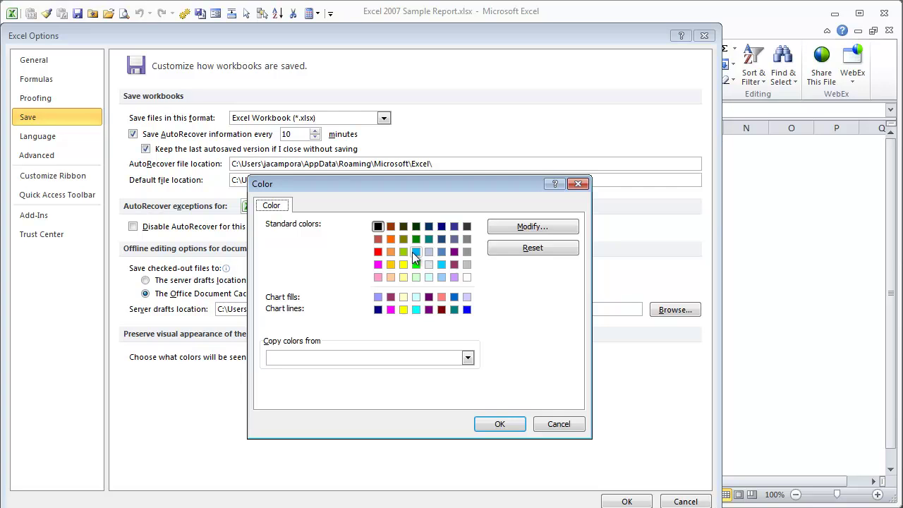
left_click(557, 426)
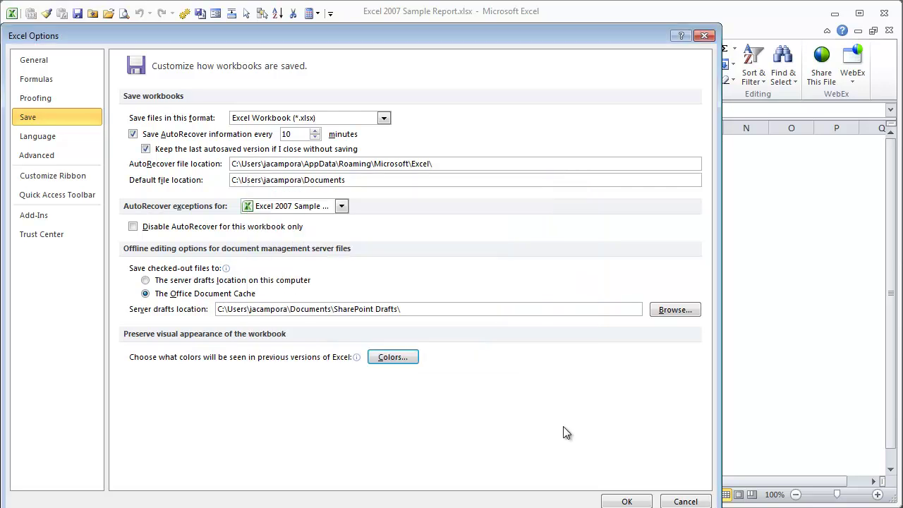
left_click(686, 501)
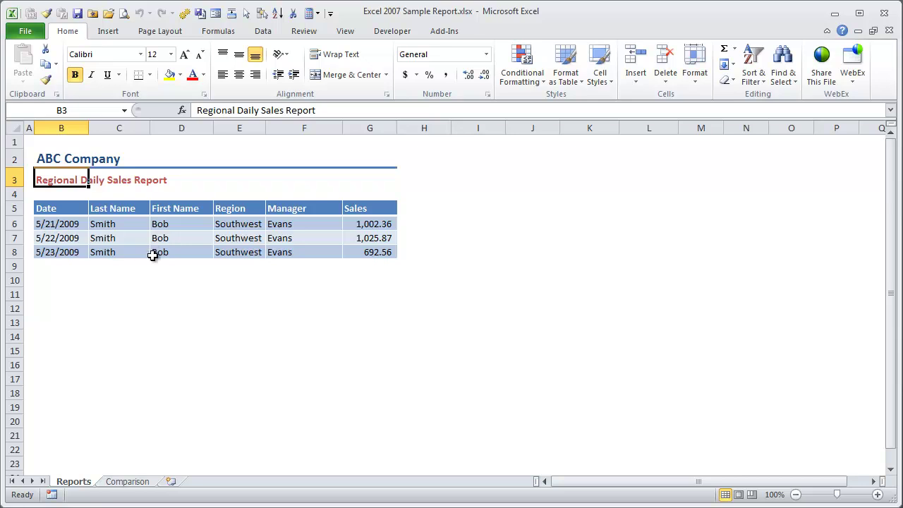
Show the Comparison sheet to compare the report's colors in Excel 2007 or later with 2003 or earlier.
left_click(127, 481)
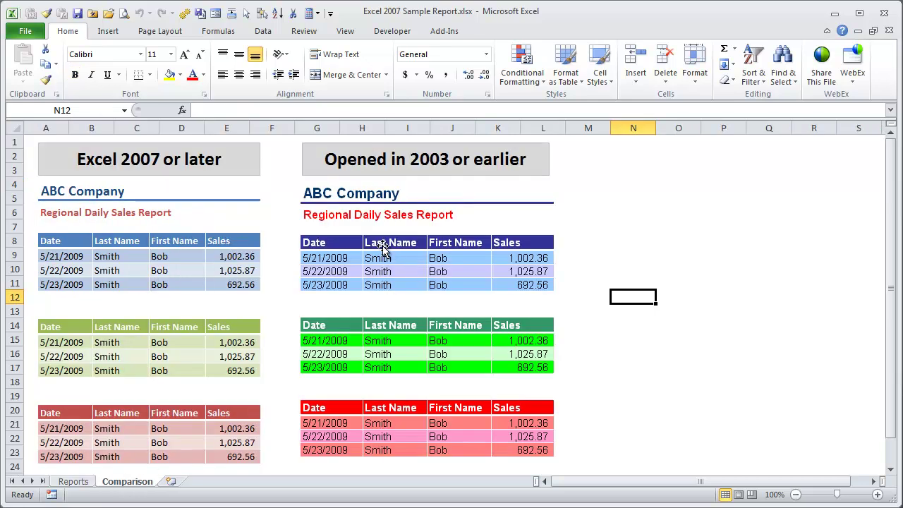